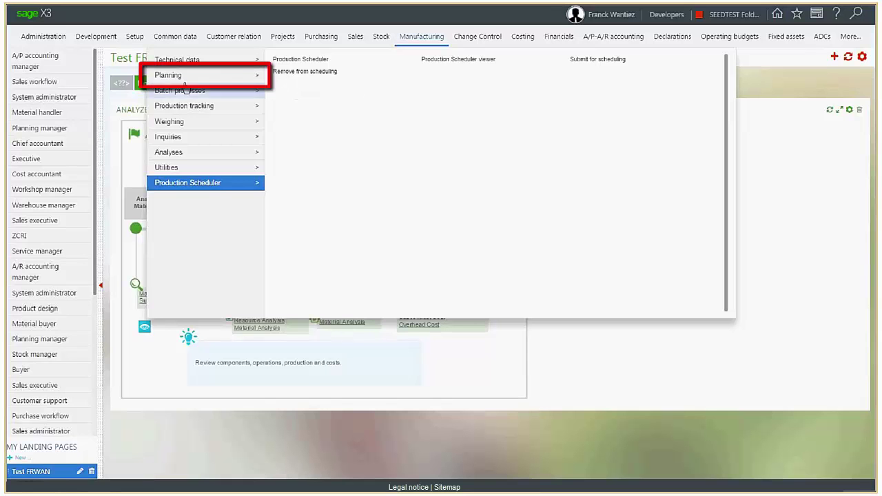
Open the FIN002 work order in the ALL Full entry transaction and remove it from the Production Scheduler planning
{"action": "left_click", "coordinate": [176, 75]}
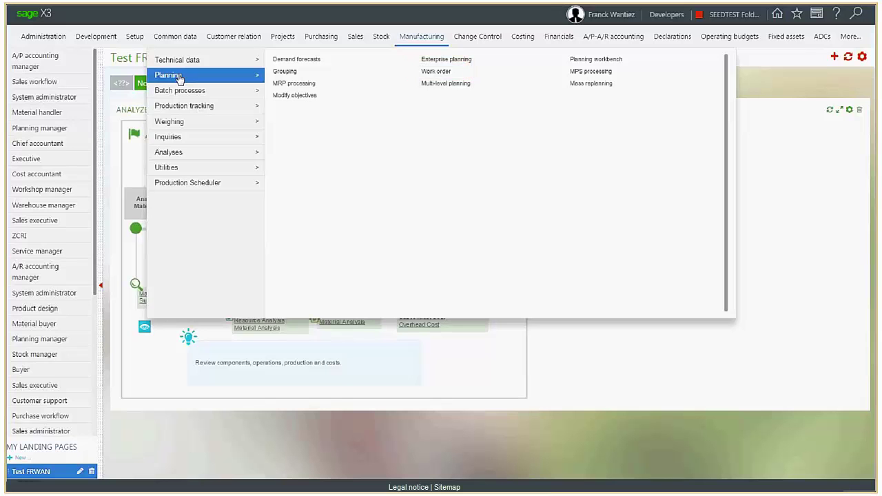
{"action": "left_click", "coordinate": [438, 71]}
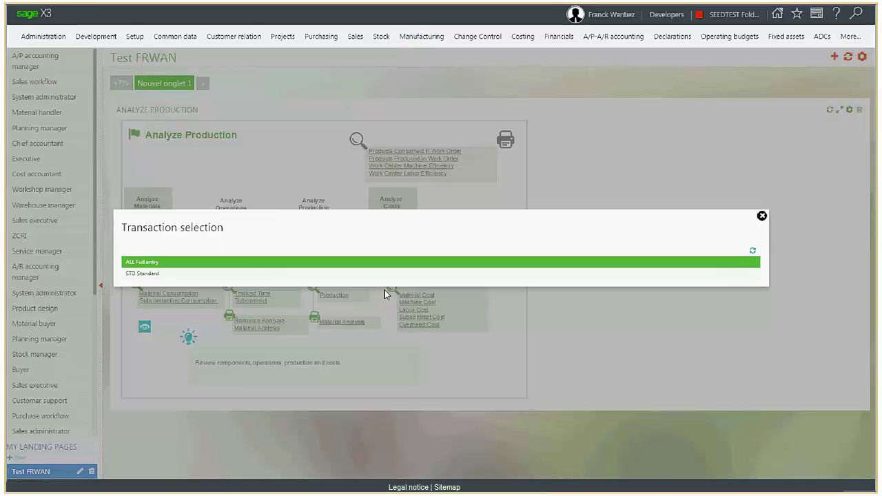
{"action": "left_click", "coordinate": [268, 268]}
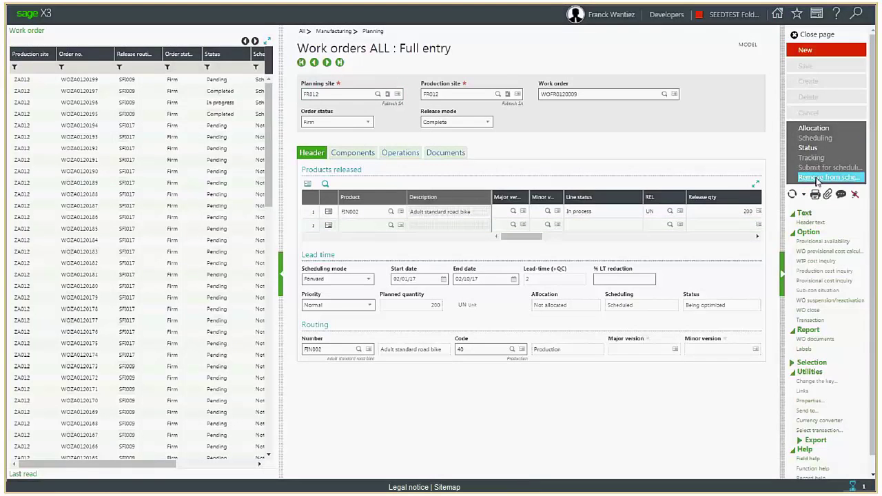
{"action": "left_click", "coordinate": [816, 177]}
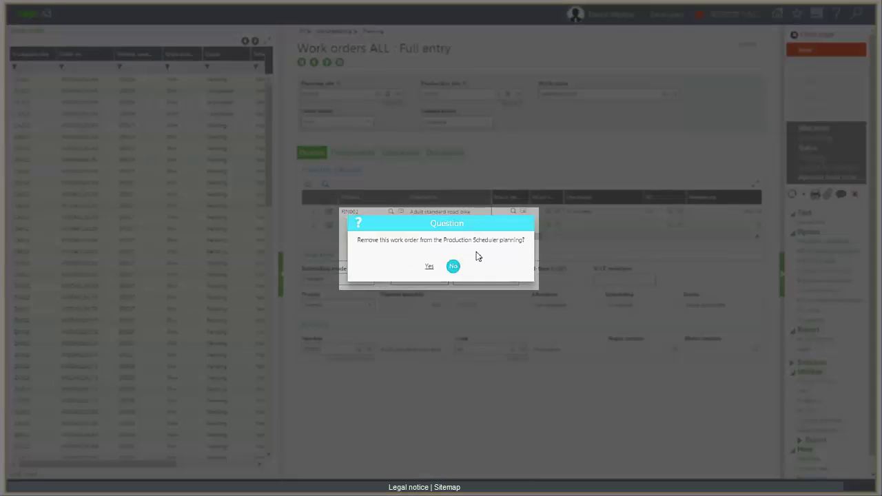
{"action": "left_click", "coordinate": [430, 266]}
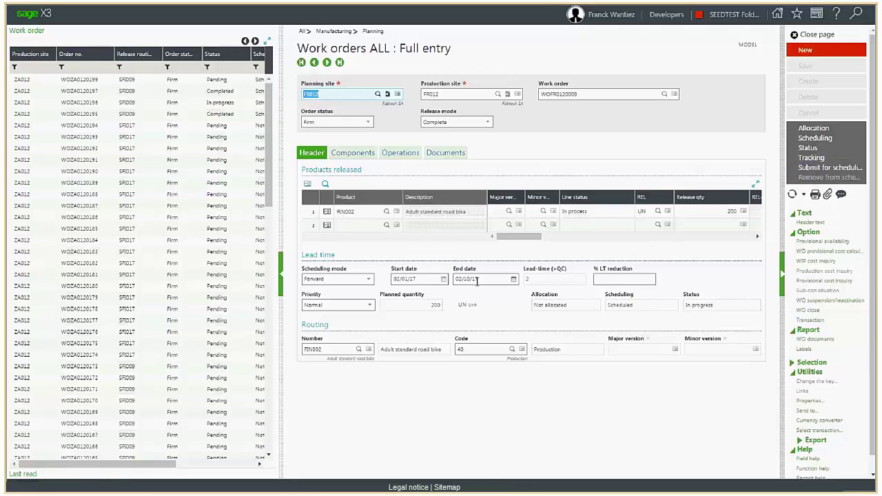
Set the release quantity of product FIN002 on the work order to 300, accepting changes to production in progress
{"action": "left_click_drag", "start_coordinate": [535, 236], "coordinate": [546, 238]}
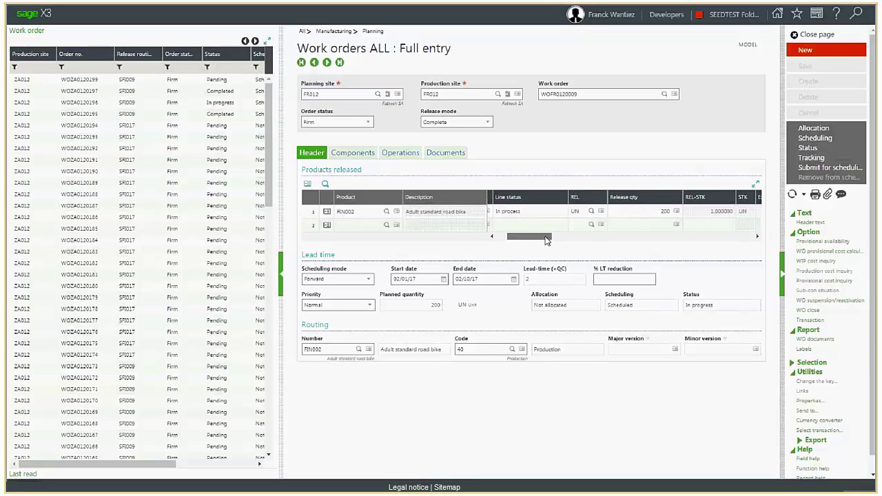
{"action": "left_click", "coordinate": [620, 211]}
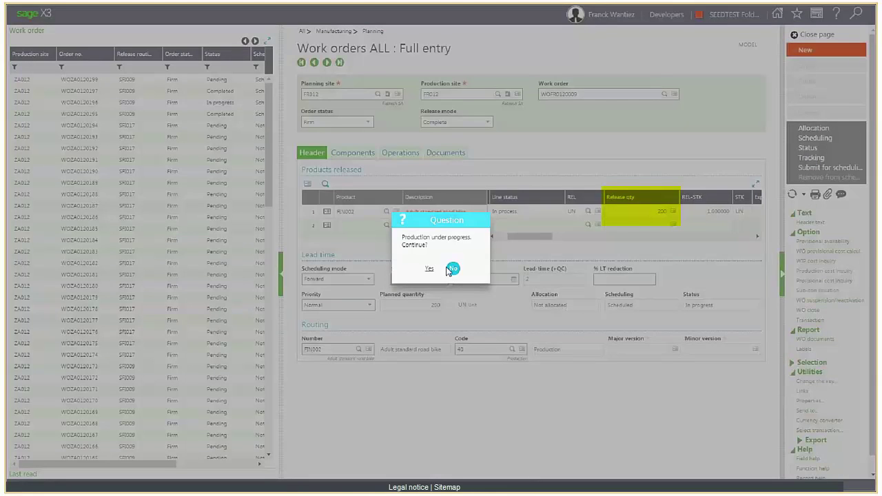
{"action": "left_click", "coordinate": [448, 269]}
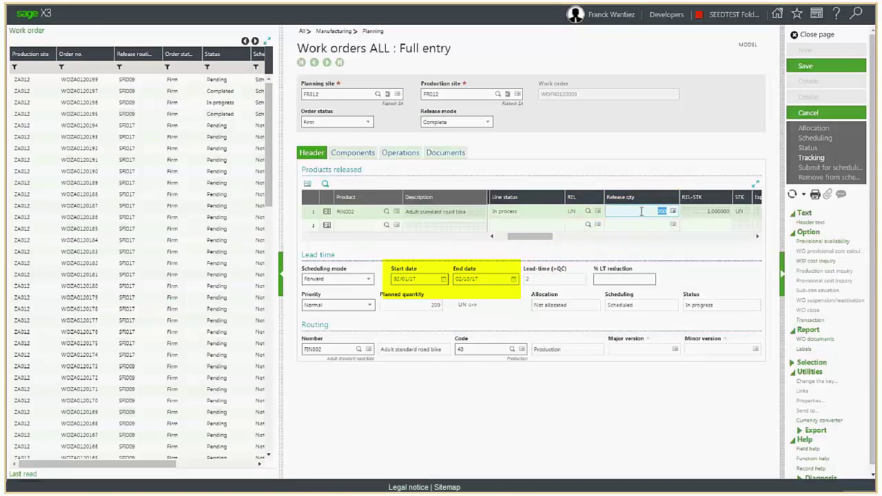
{"action": "left_click", "coordinate": [422, 315]}
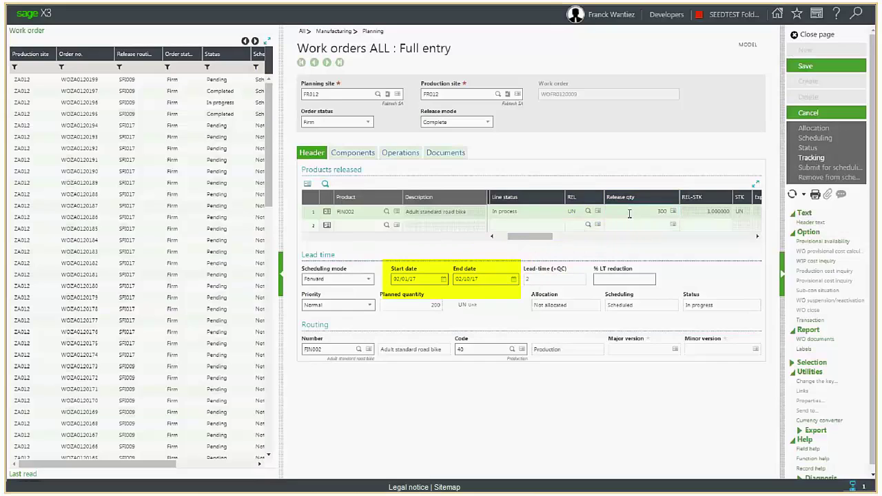
{"action": "left_click", "coordinate": [453, 268]}
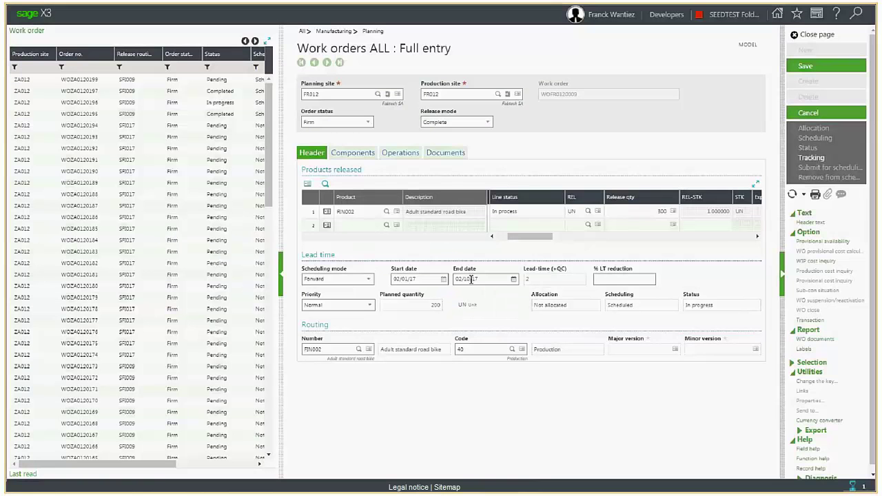
Set the start date of the FIN002 work order to 02/02/17
{"action": "left_click", "coordinate": [471, 278]}
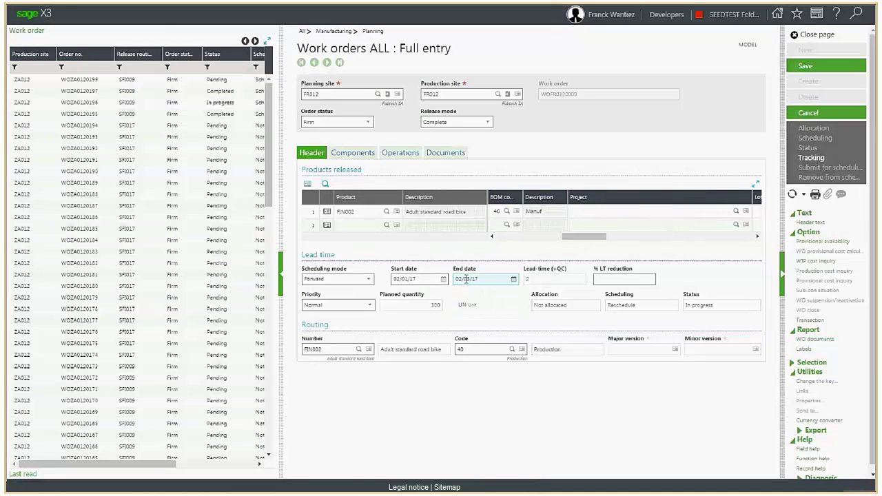
{"action": "left_click", "coordinate": [443, 279]}
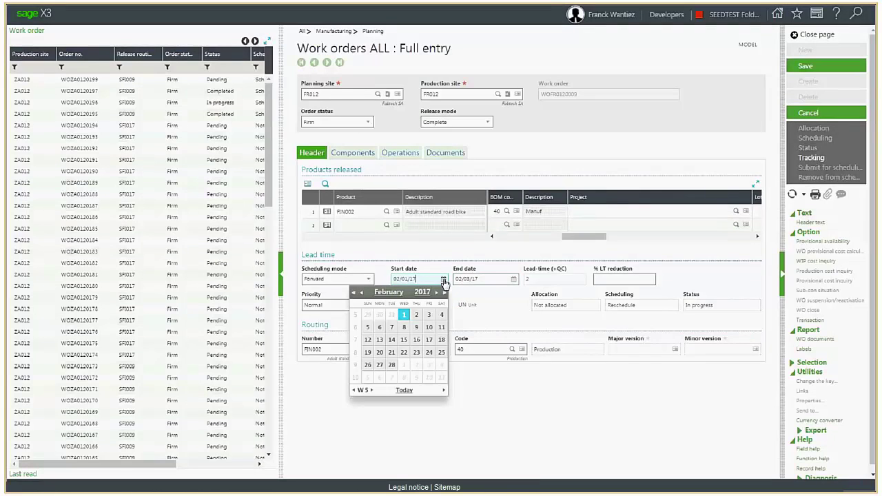
{"action": "left_click", "coordinate": [416, 316]}
{"action": "key", "text": "Tab"}
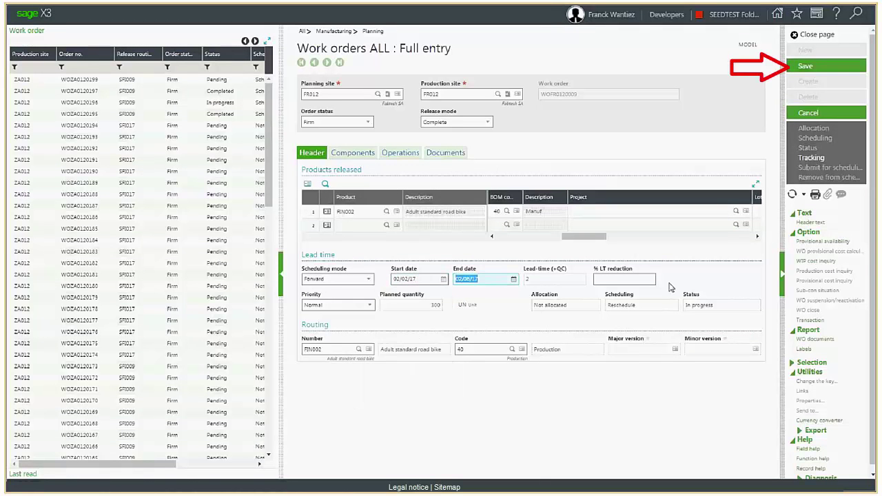
Save the modified FIN002 work order and submit it for scheduling
{"action": "left_click", "coordinate": [821, 69]}
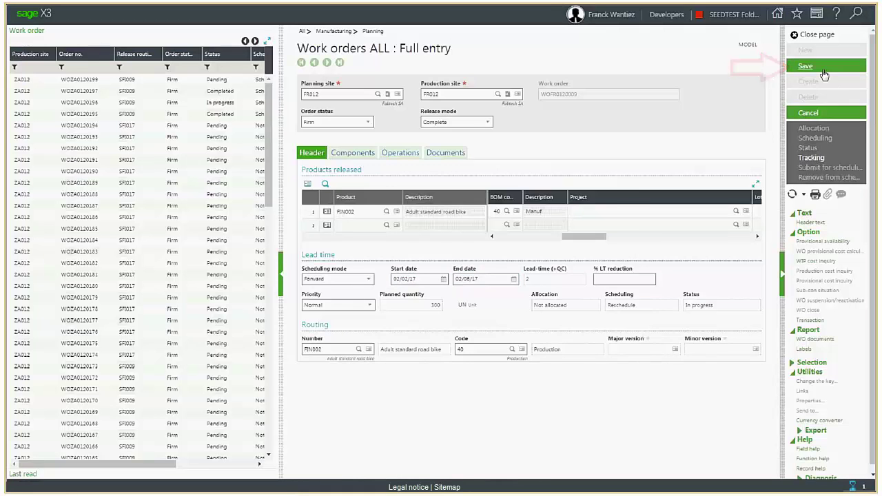
{"action": "left_click", "coordinate": [821, 168]}
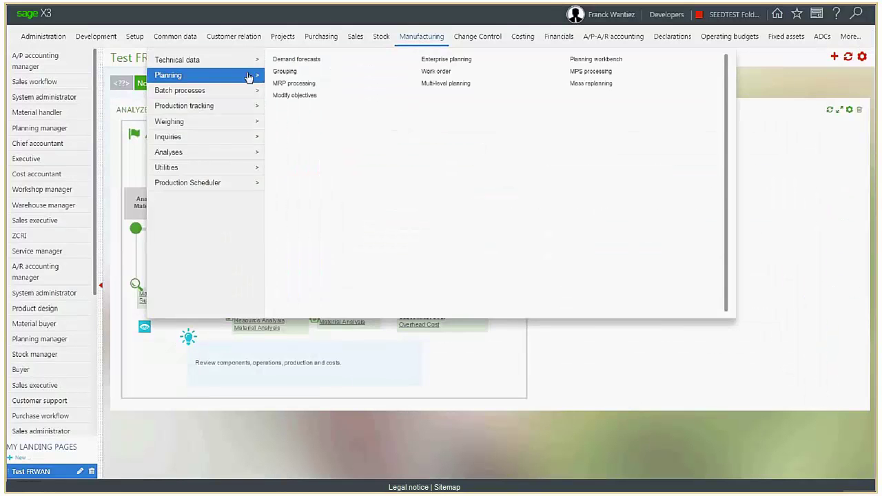
Start a new work order in the STD Standard transaction with FR012 as both planning site and production site
{"action": "left_click", "coordinate": [425, 74]}
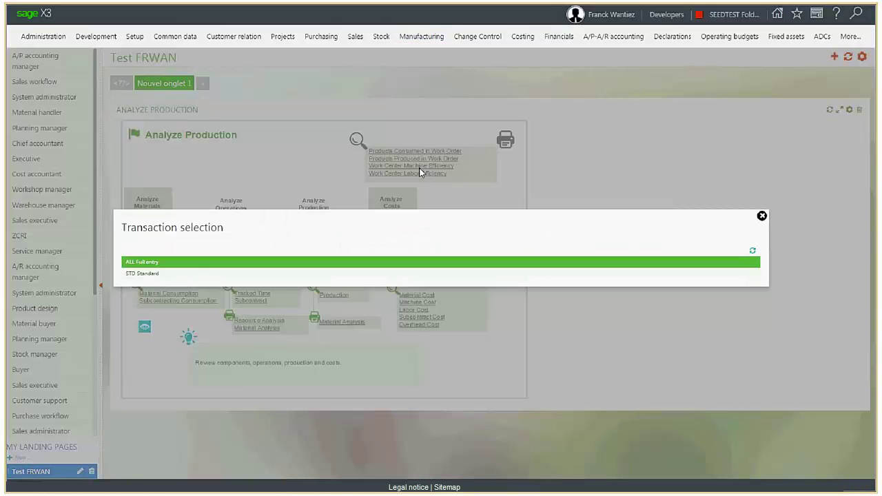
{"action": "left_click", "coordinate": [138, 276]}
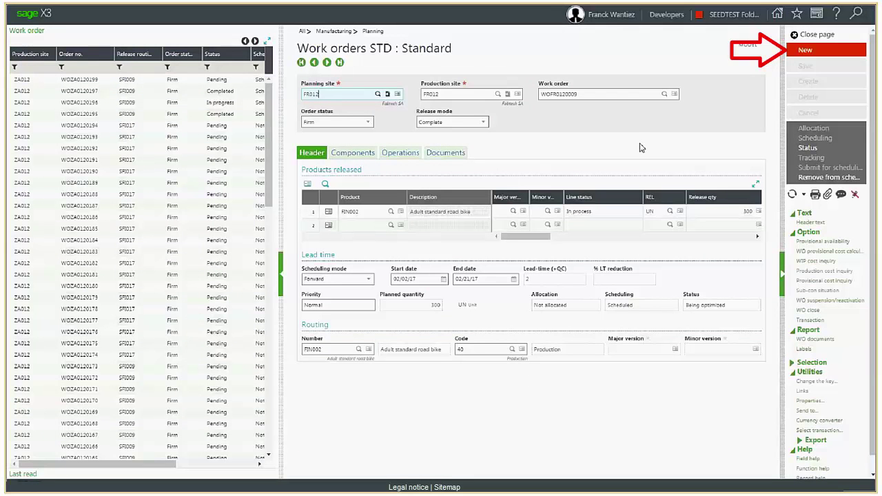
{"action": "left_click", "coordinate": [813, 51]}
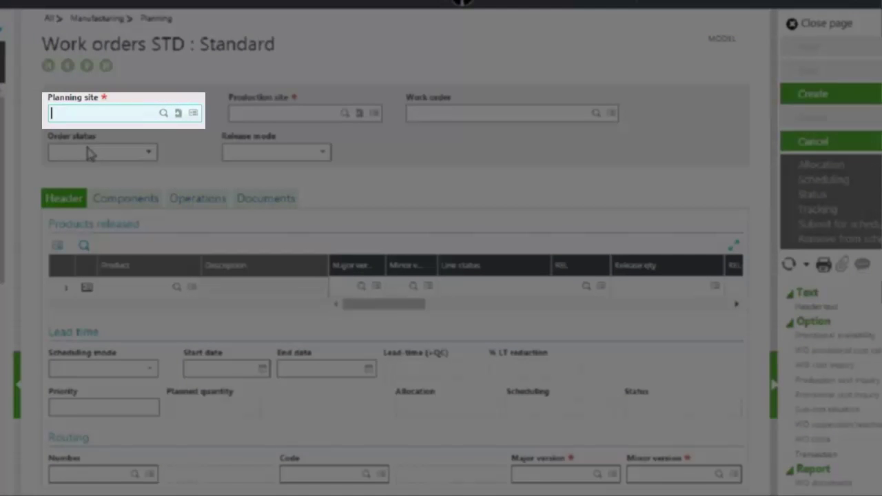
{"action": "type", "text": "FR012"}
{"action": "key", "text": "Tab"}
{"action": "type", "text": "FR012"}
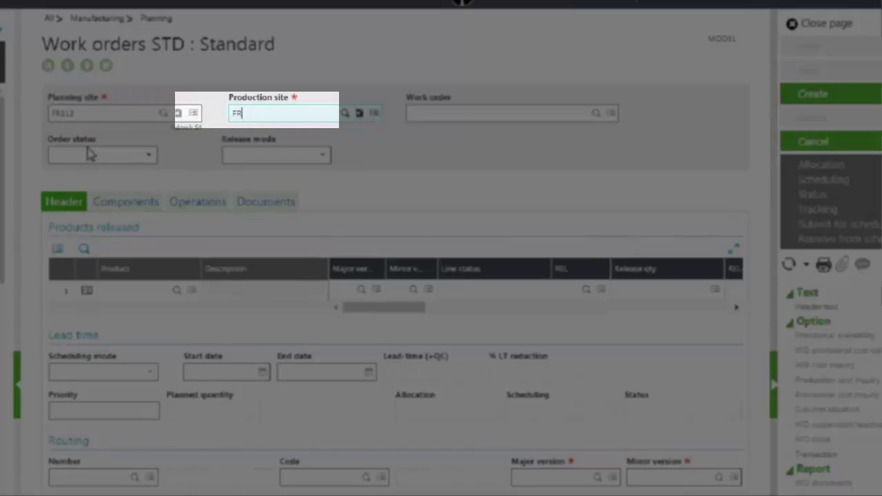
Add product SFI008 to the released products with a release quantity of 30
{"action": "left_click", "coordinate": [137, 292]}
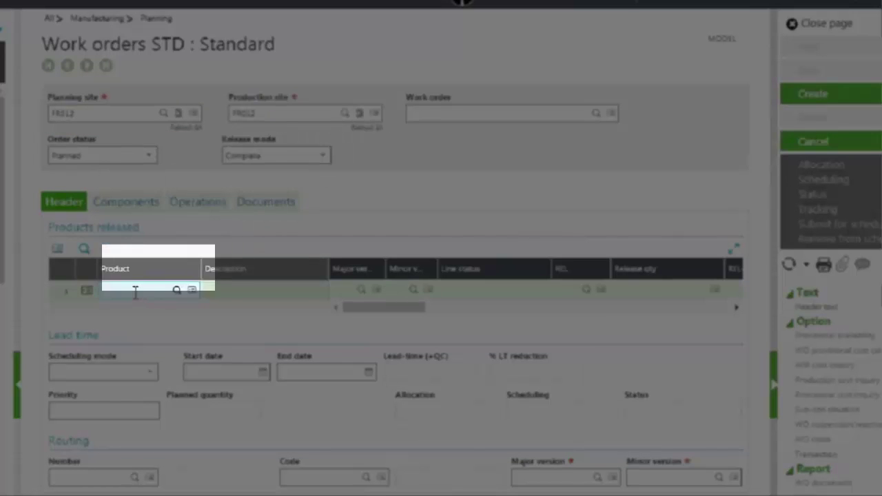
{"action": "type", "text": "SFI"}
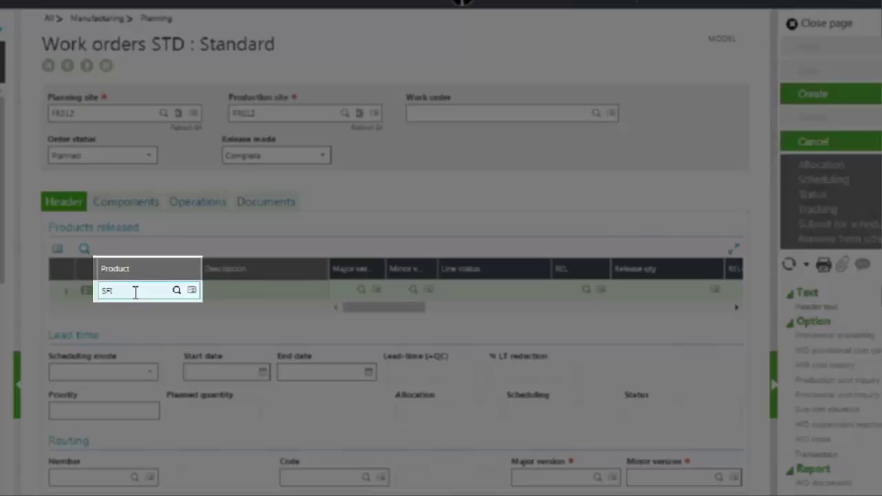
{"action": "type", "text": "003"}
{"action": "key", "text": "Tab"}
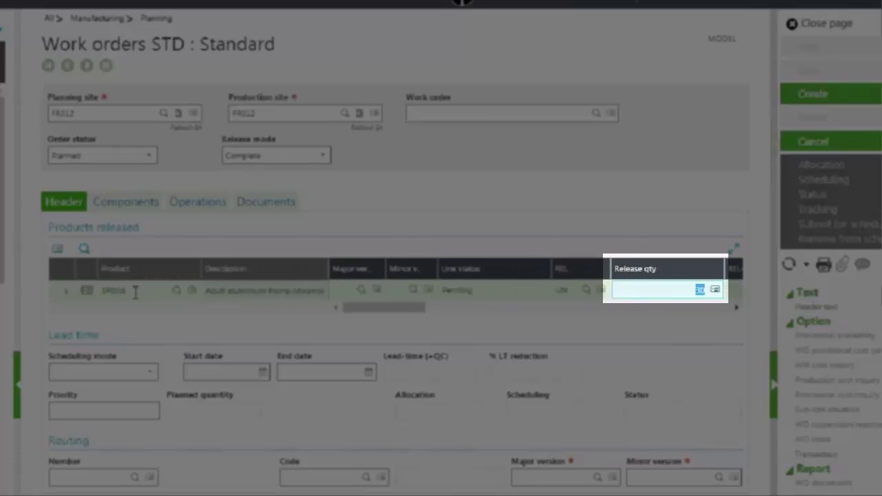
{"action": "type", "text": "30"}
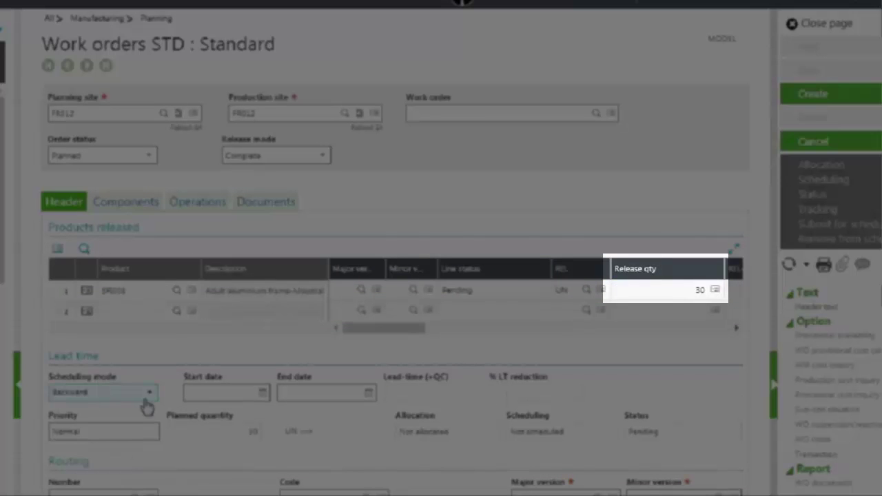
Set the scheduling mode to Forward with start date 02/03/17, create the work order and close the cost calculation log
{"action": "left_click", "coordinate": [150, 399]}
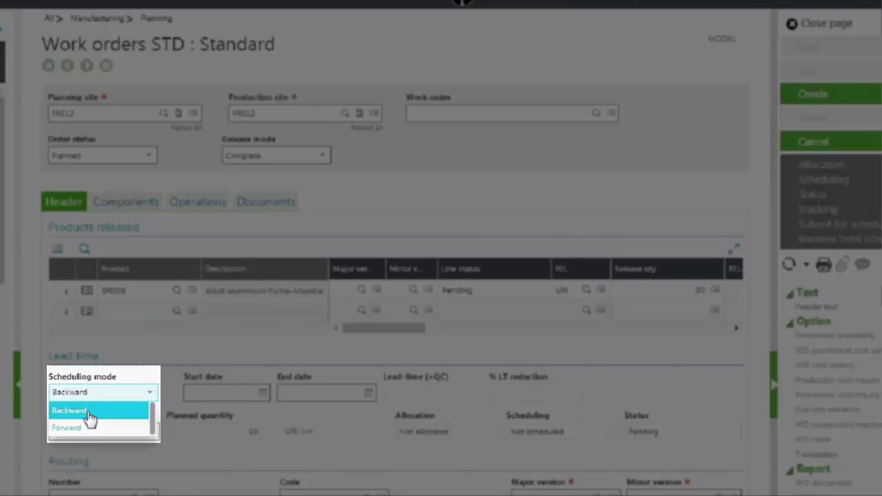
{"action": "left_click", "coordinate": [69, 427]}
{"action": "left_click", "coordinate": [261, 394]}
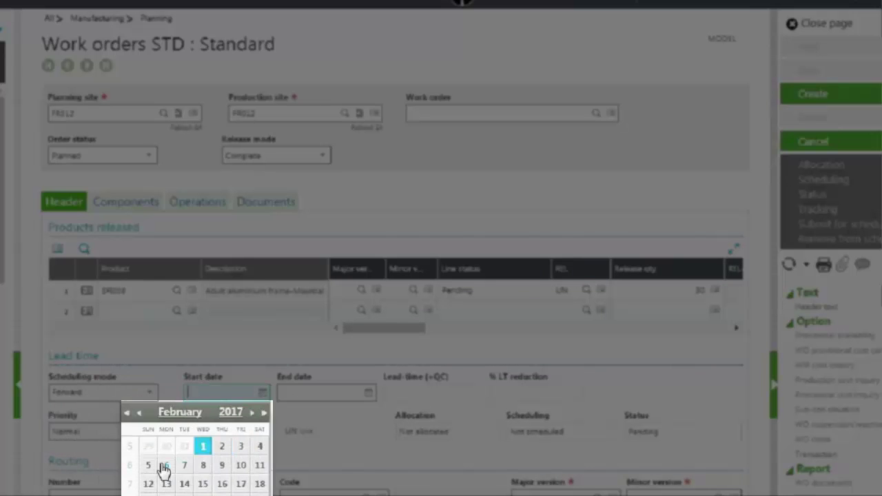
{"action": "left_click", "coordinate": [240, 448]}
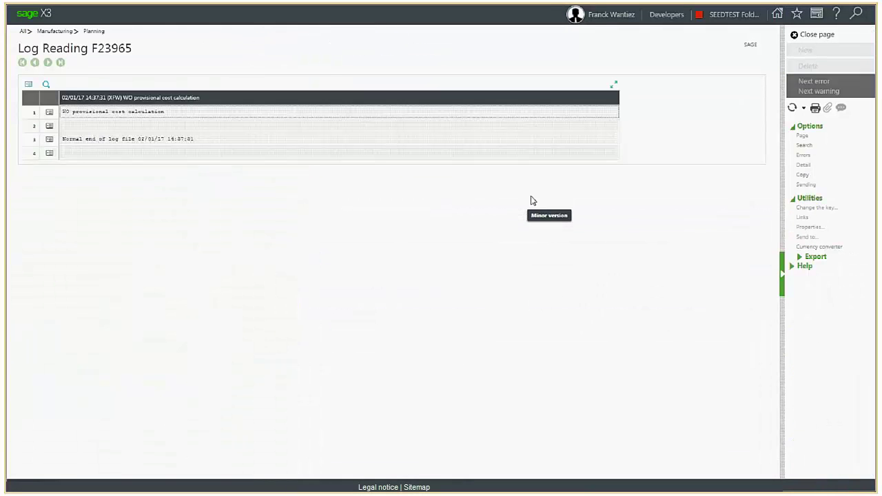
{"action": "left_click", "coordinate": [816, 40]}
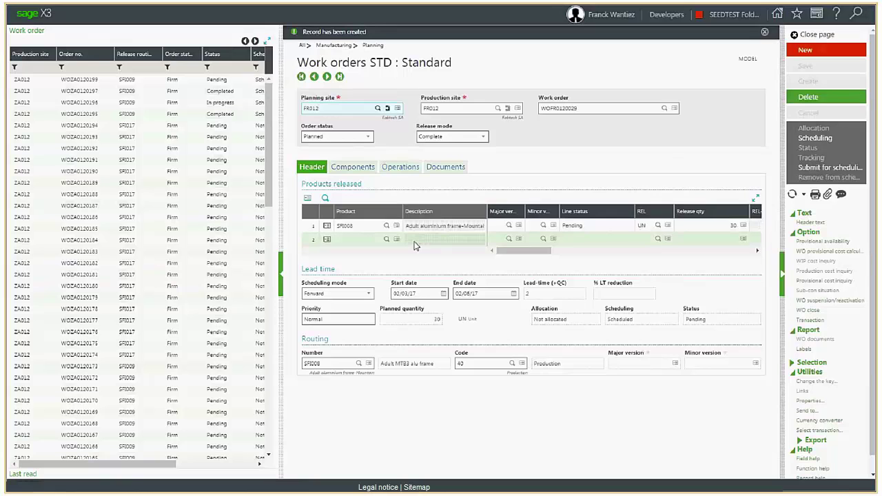
Submit the new SFI008 work order for scheduling
{"action": "left_click", "coordinate": [347, 227]}
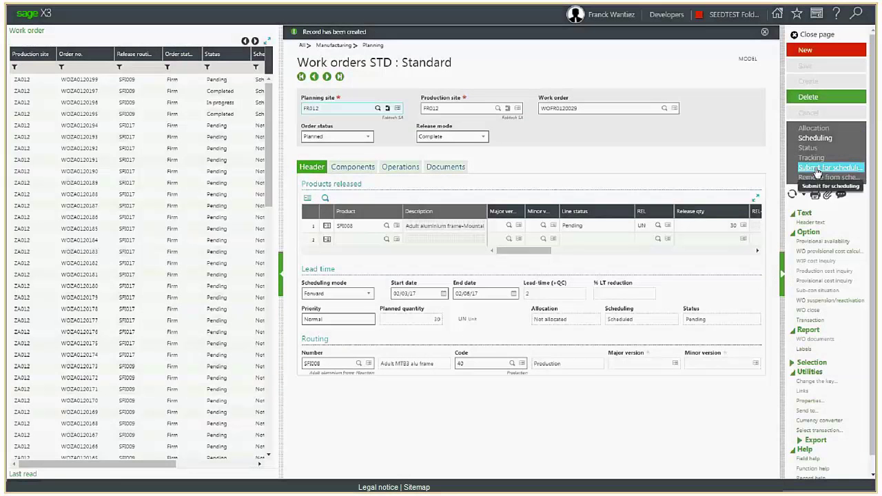
{"action": "left_click", "coordinate": [817, 171]}
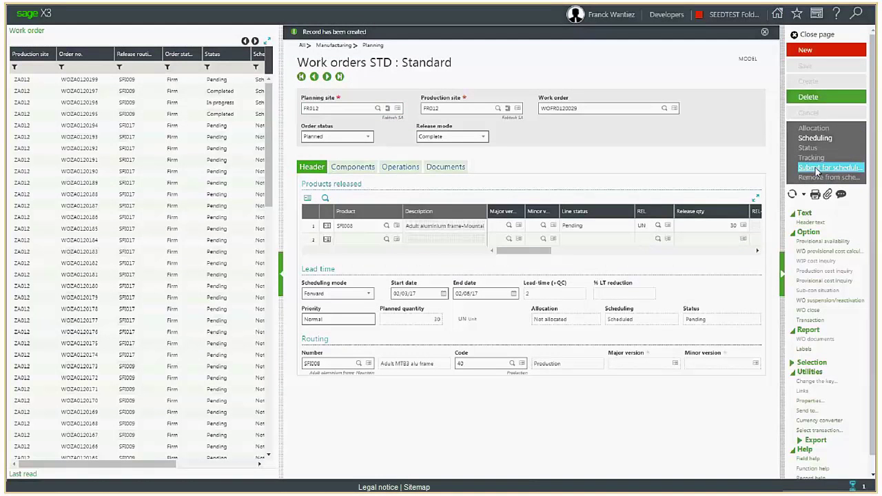